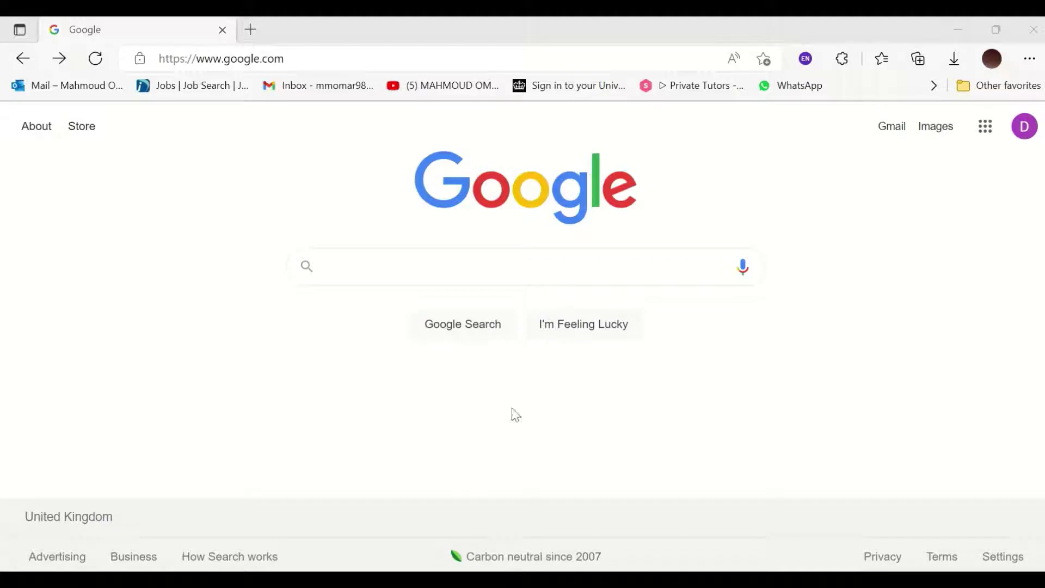
Run a Google search for 'gpower'
click(423, 265)
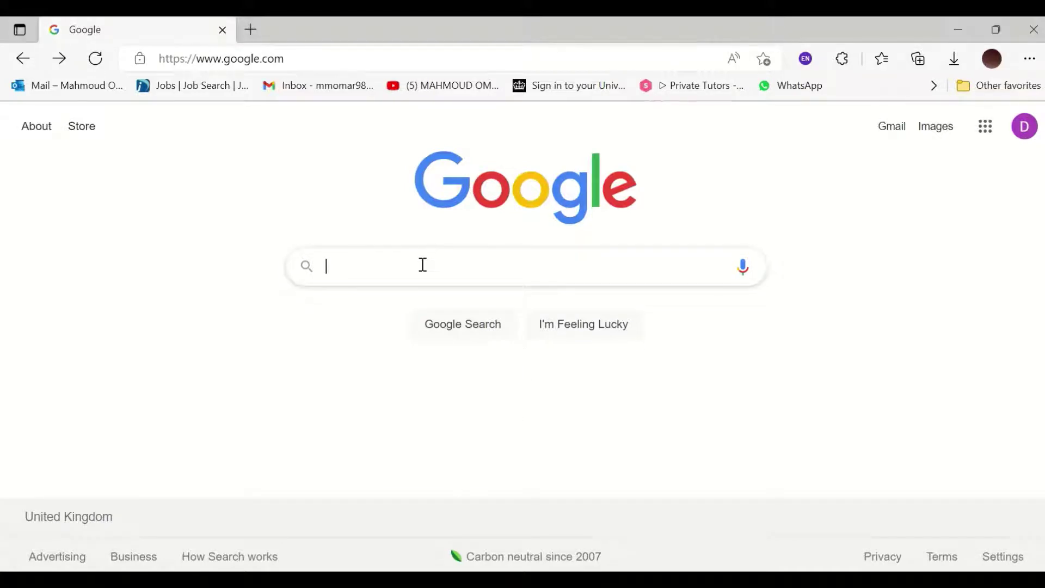
text(gpower)
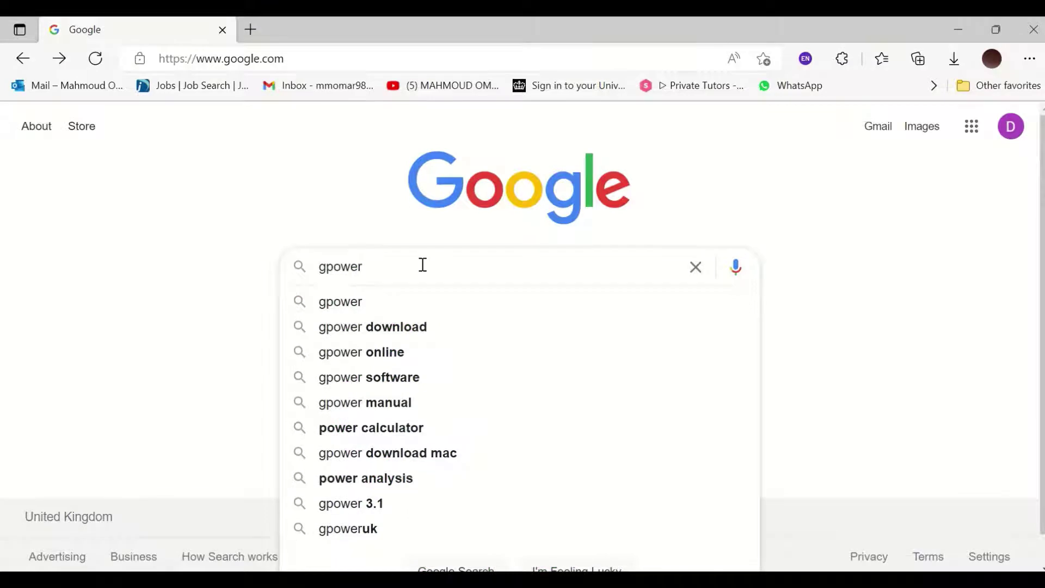
key(Return)
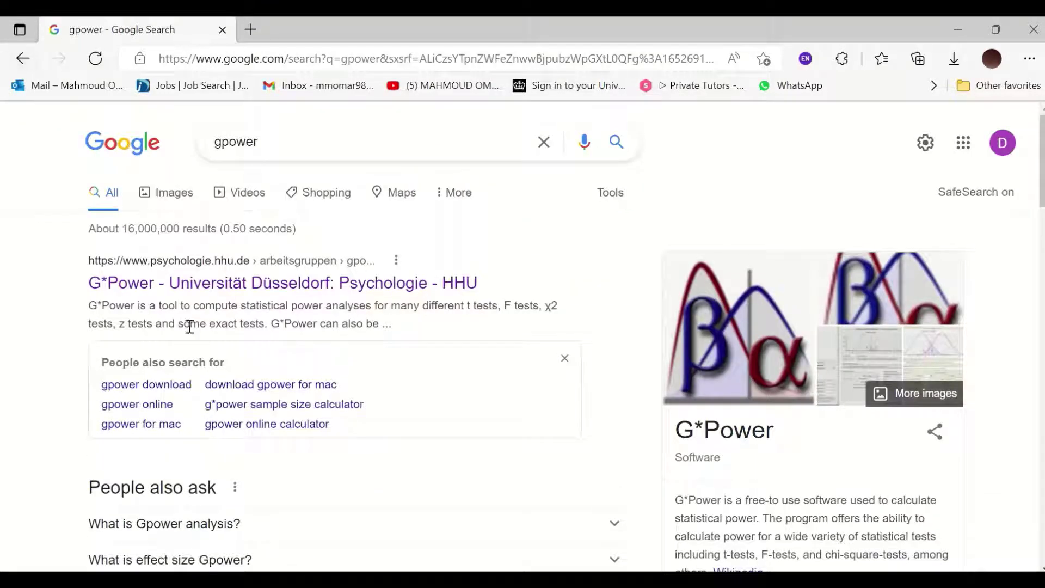
Open the Universität Düsseldorf G*Power page, scroll to its Download section, then minimize Edge
click(197, 288)
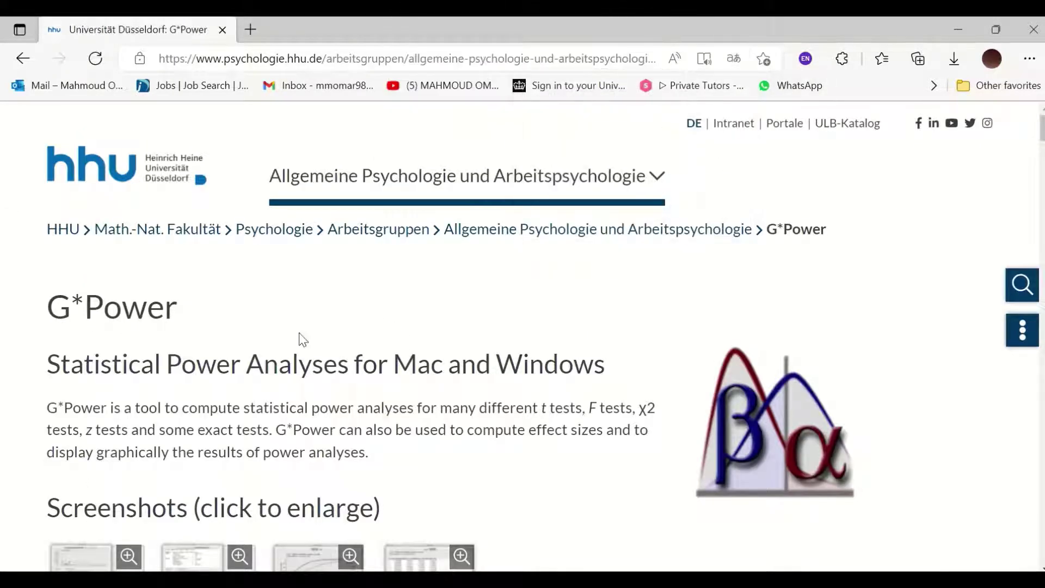
scroll(215, 326, down, 1)
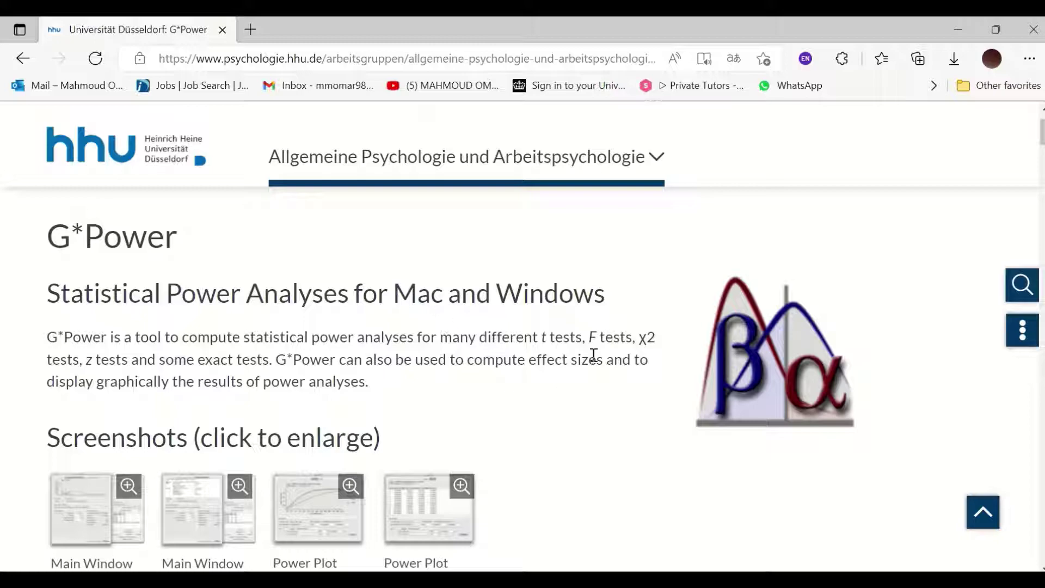
scroll(571, 354, down, 10)
scroll(572, 354, down, 10)
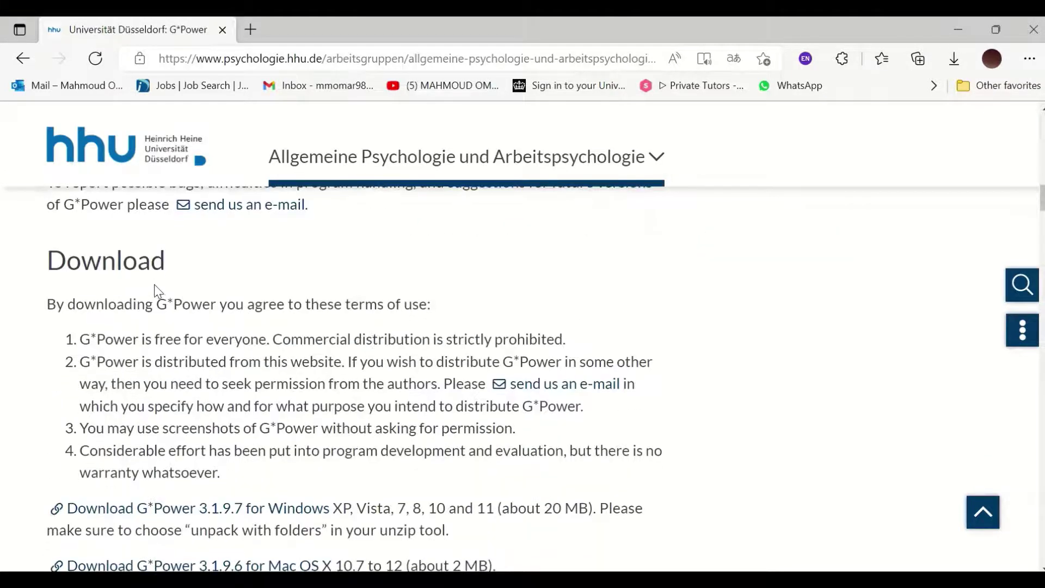
scroll(268, 327, down, 3)
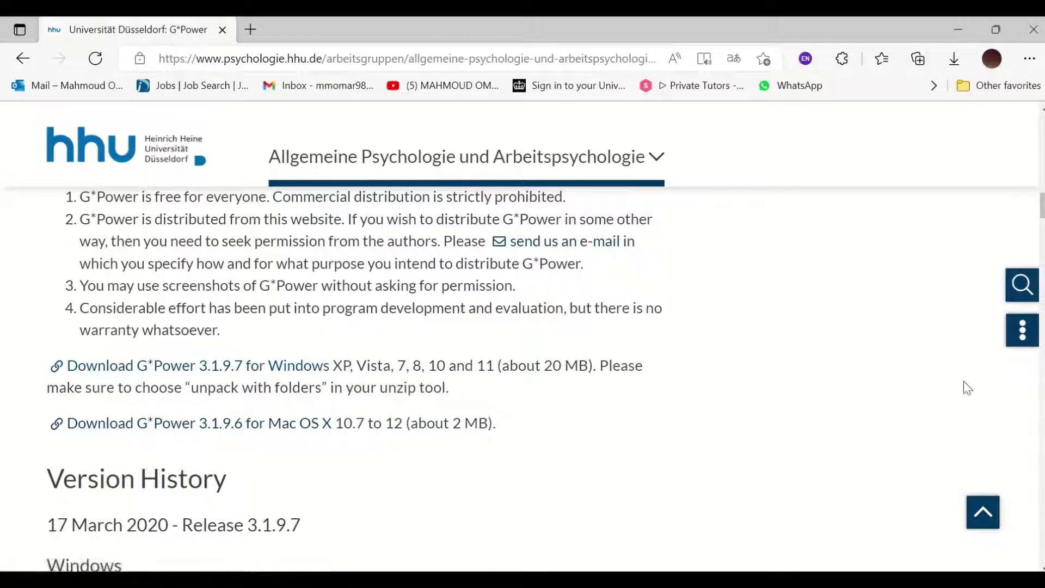
click(956, 28)
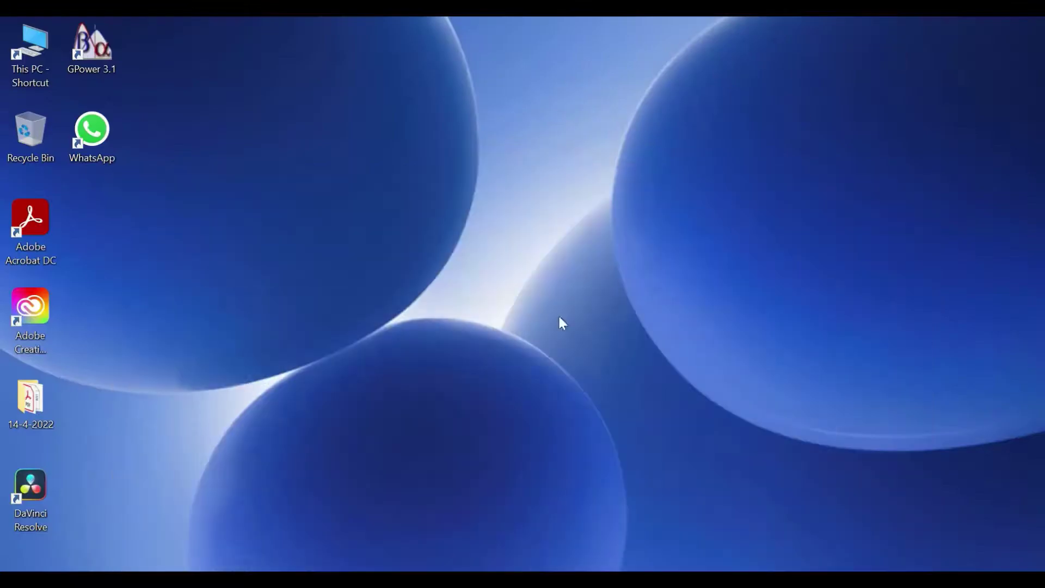
Launch G*Power 3.1 from its desktop shortcut and move the window to the top of the screen
double_click(94, 47)
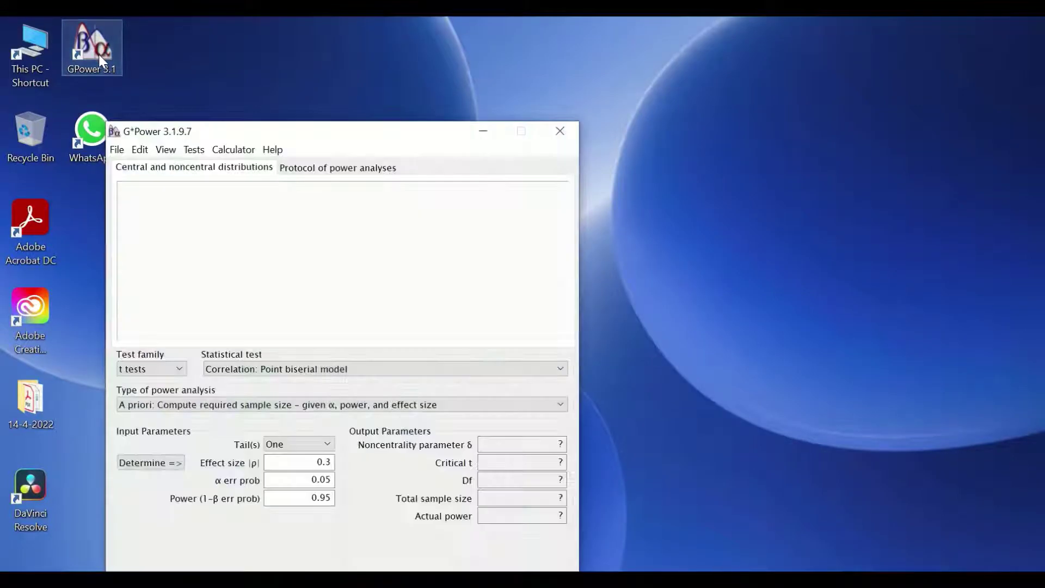
drag(391, 136, 432, 36)
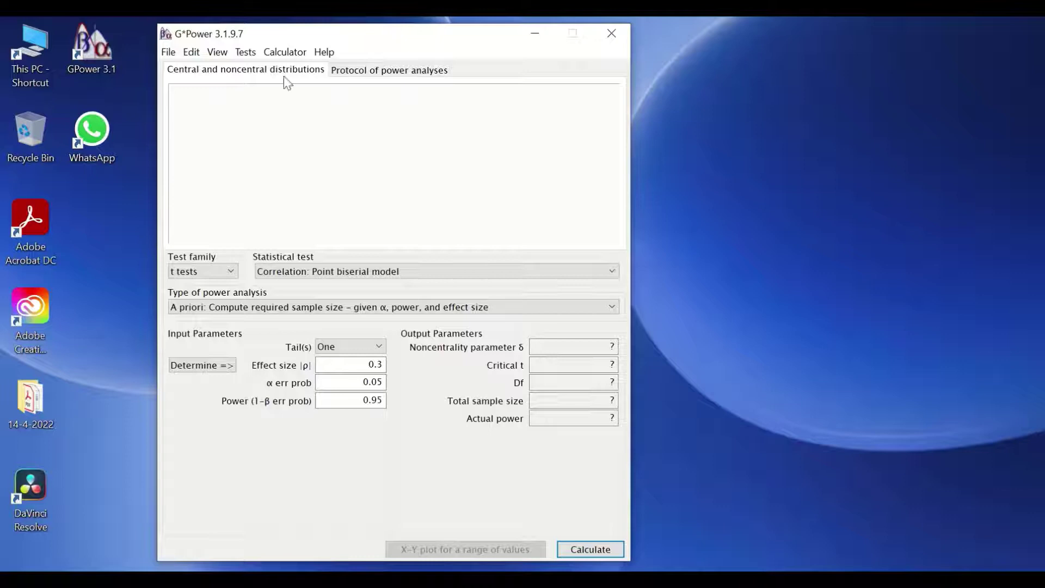
click(230, 270)
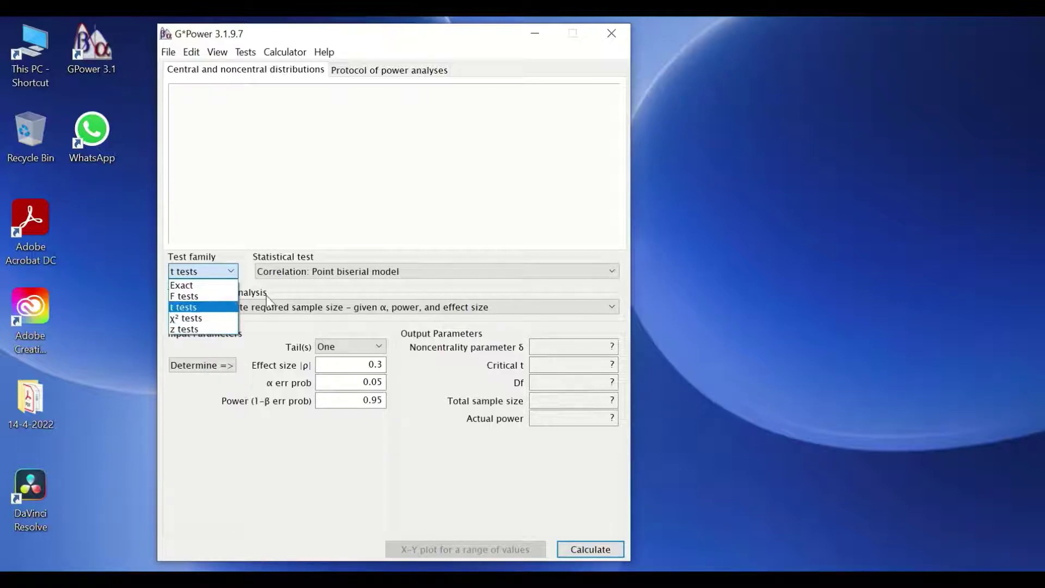
click(236, 236)
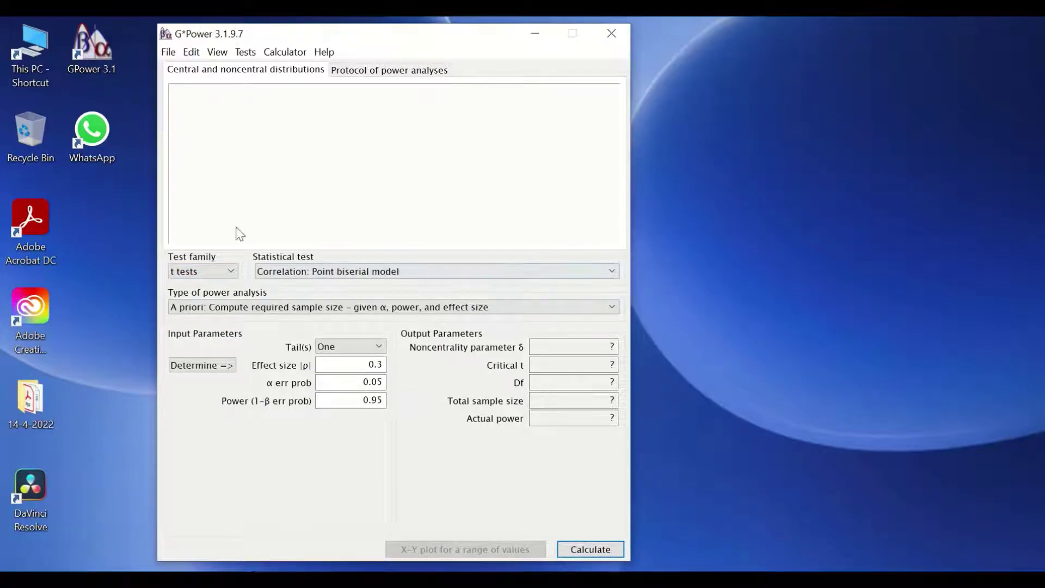
click(246, 311)
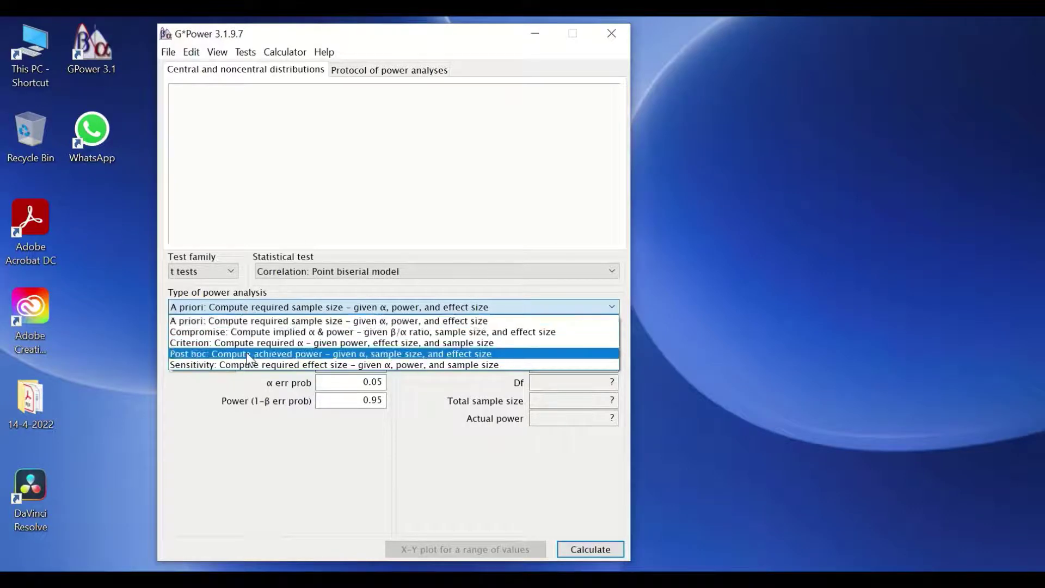
click(210, 445)
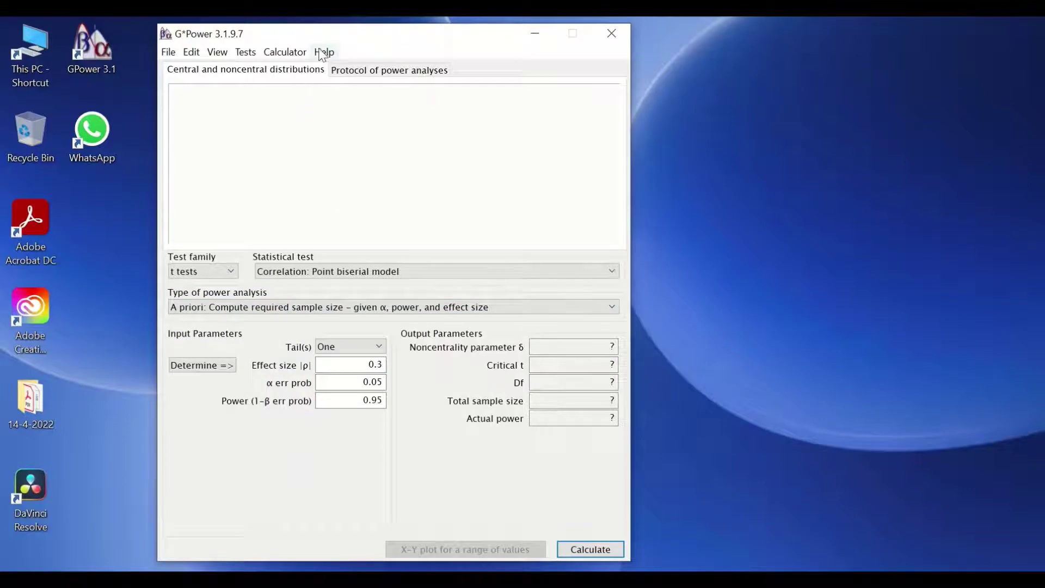
Show the Means submenu of the Tests menu
click(247, 53)
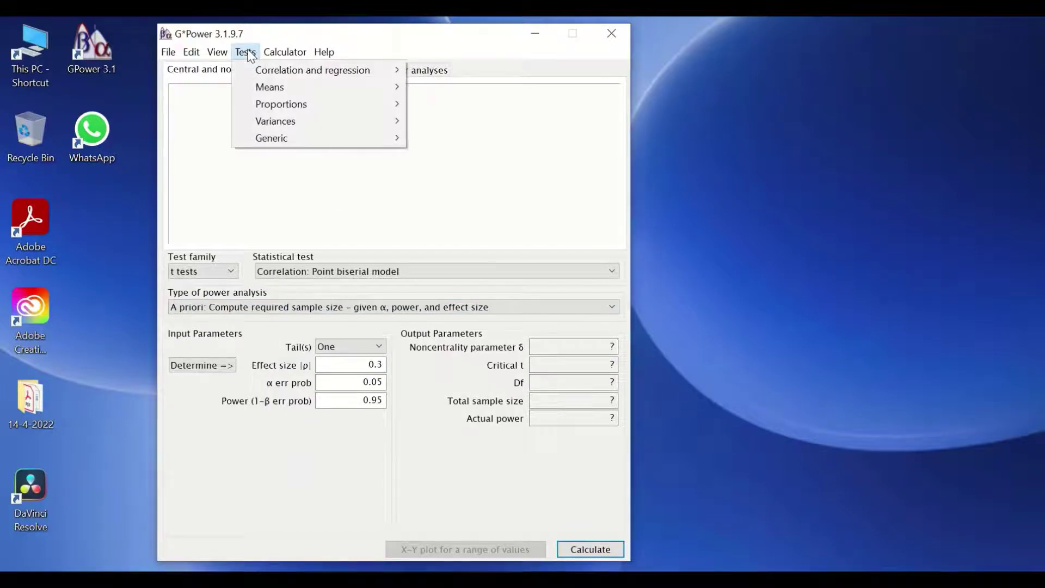
mouse_move(252, 71)
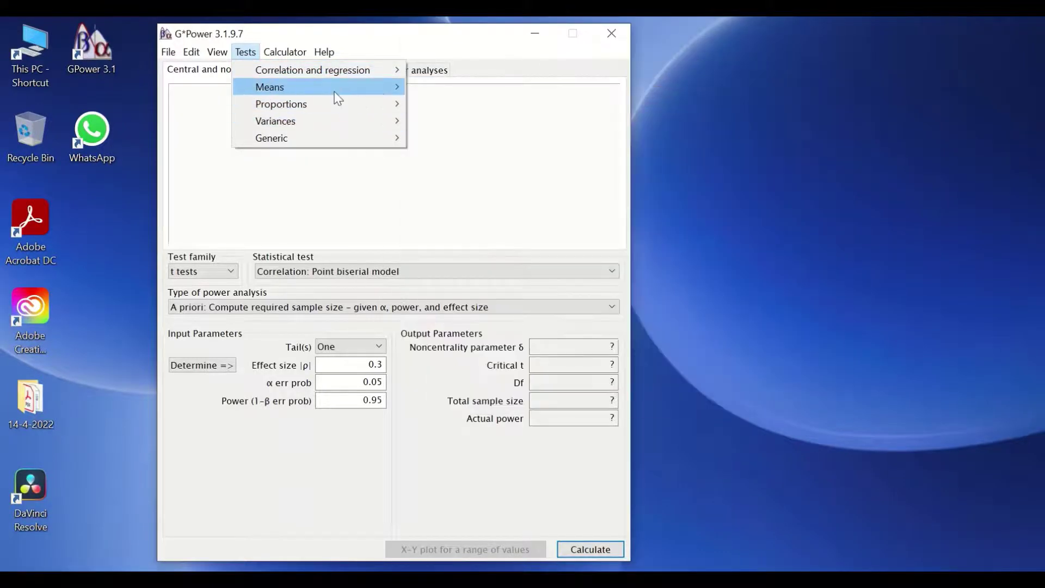
Browse the Means, Variances and Generic submenus of the Tests menu
mouse_move(335, 97)
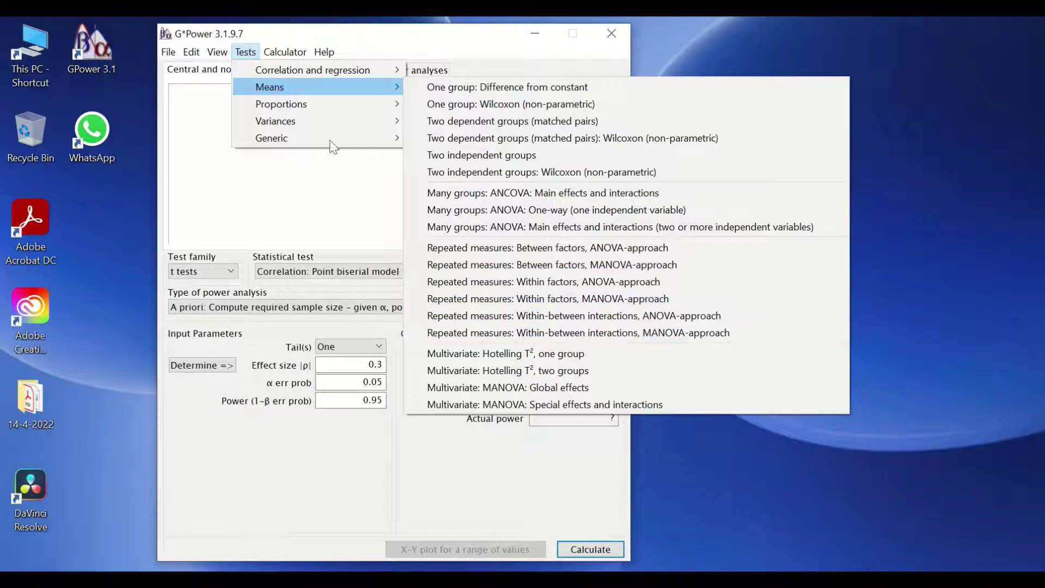
mouse_move(355, 113)
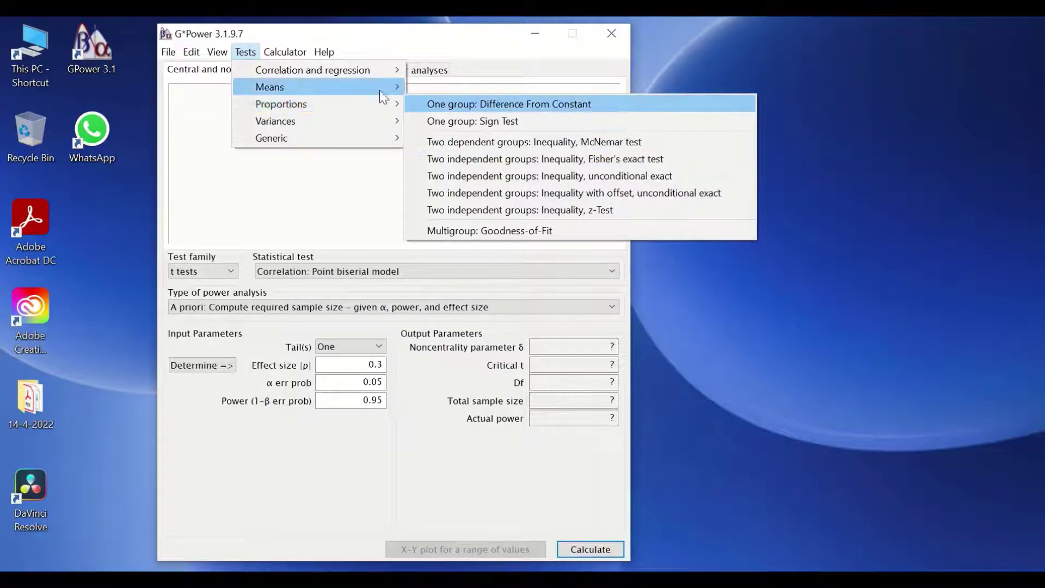
mouse_move(364, 125)
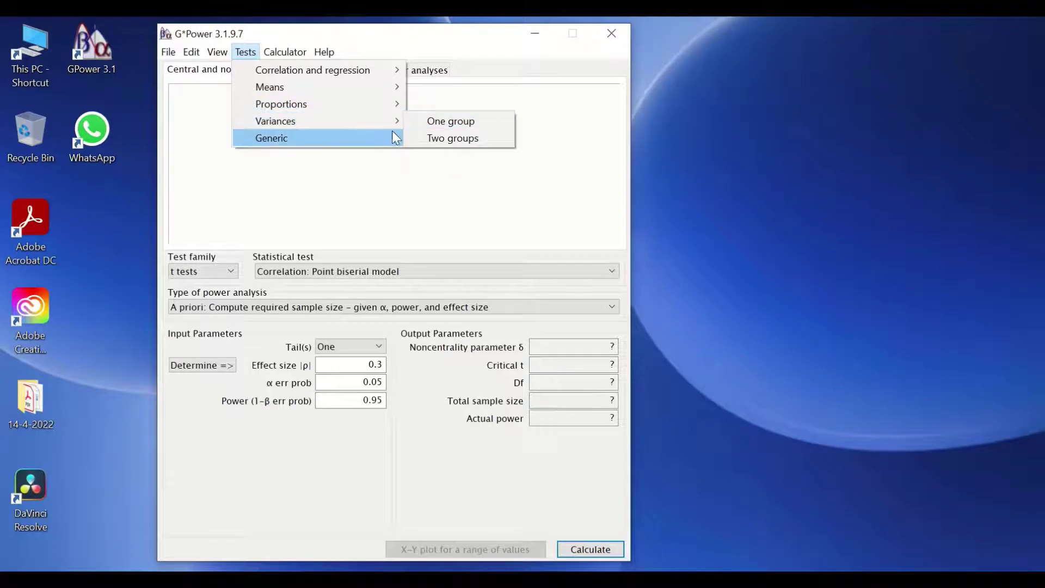
Close the Tests menu without choosing anything and set Tail(s) to Two for the point biserial test
click(467, 41)
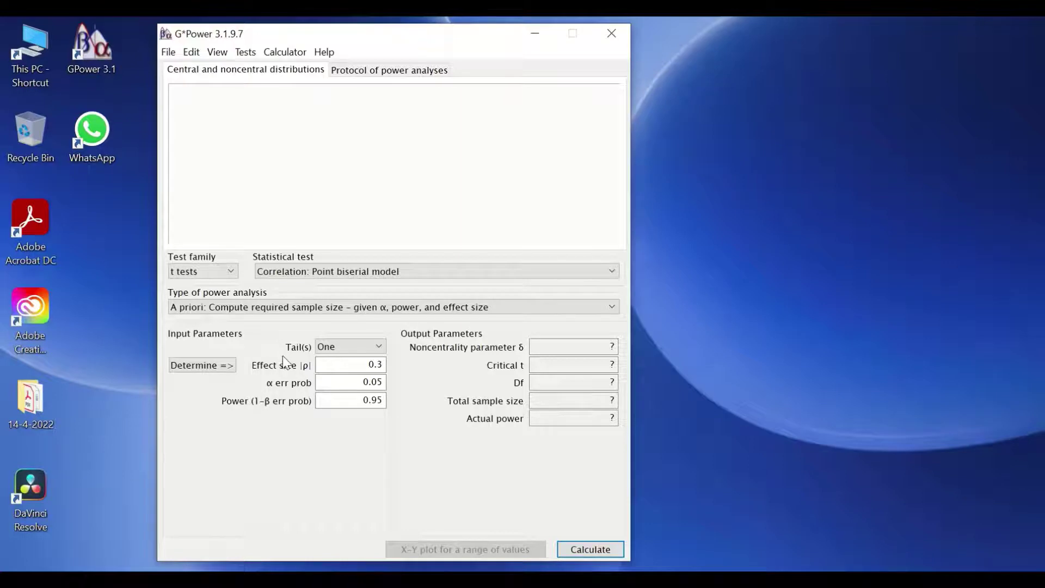
mouse_move(294, 351)
click(349, 348)
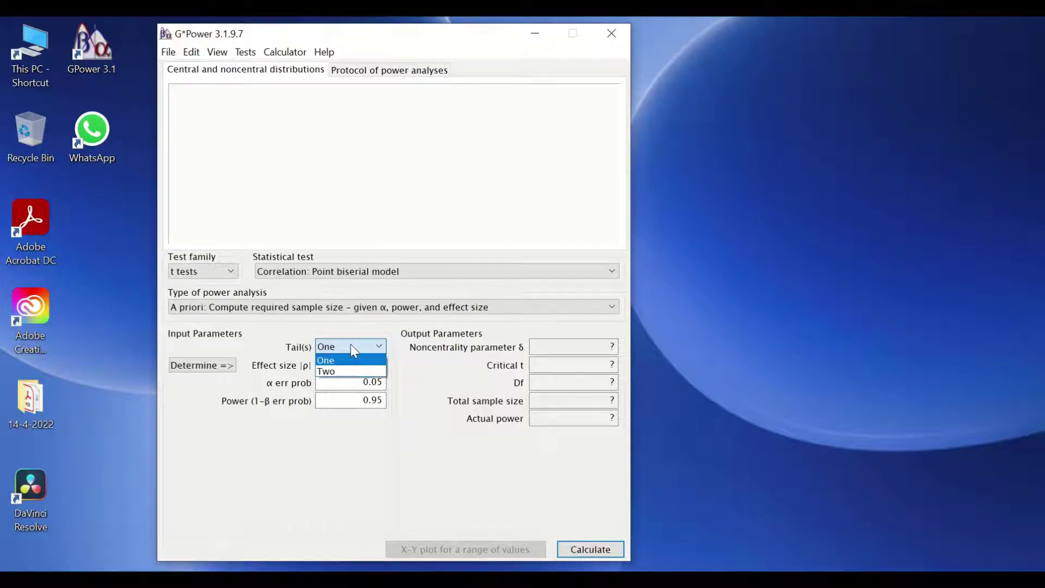
click(346, 376)
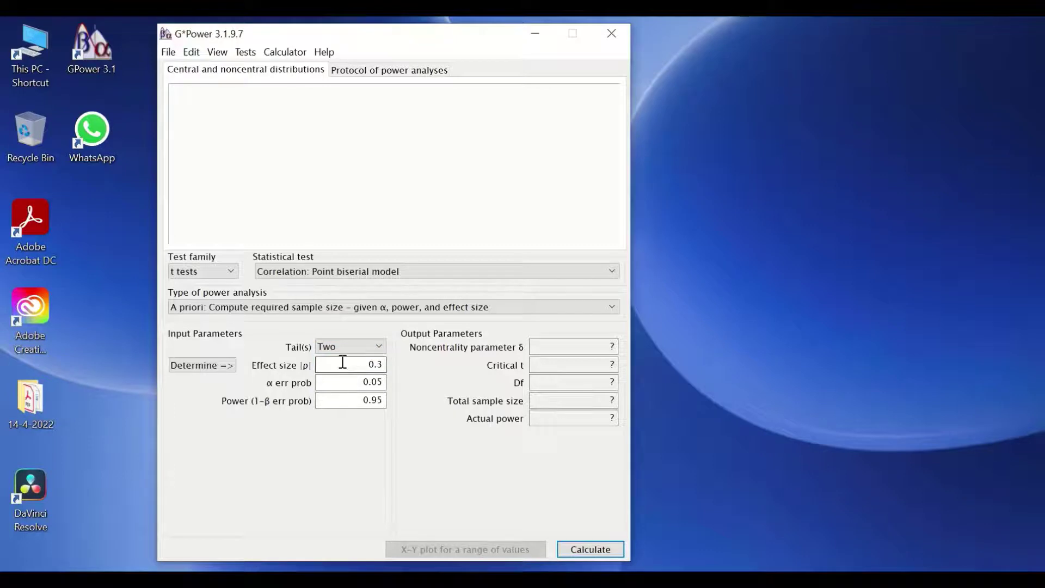
mouse_move(342, 362)
click(343, 363)
Show the effect size conventions tooltip on the Effect size field (0.3)
mouse_move(329, 368)
Open the right-click menu on the effect size 0.3 field, then dismiss it
right_click(372, 369)
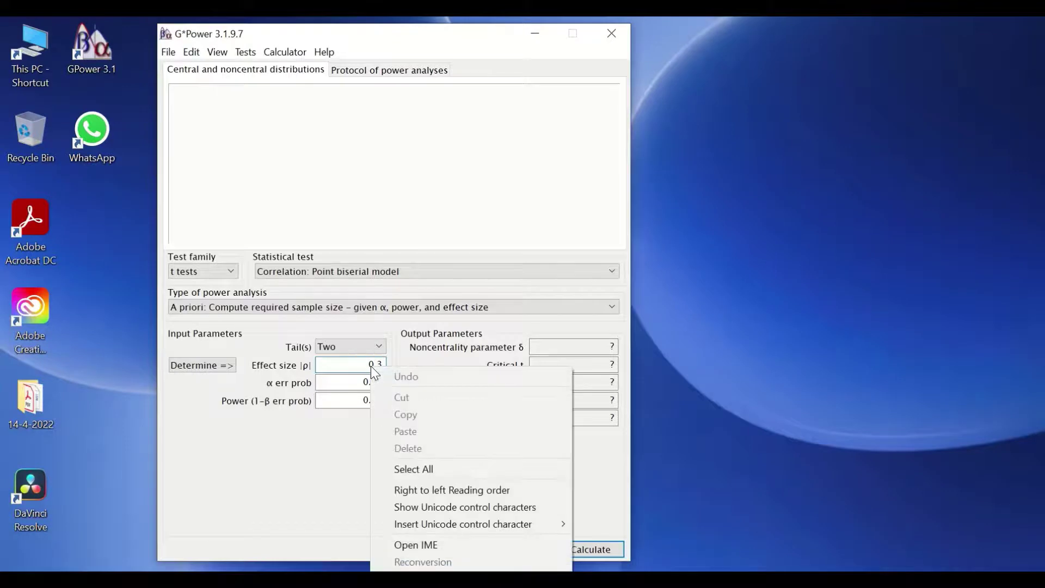
right_click(366, 368)
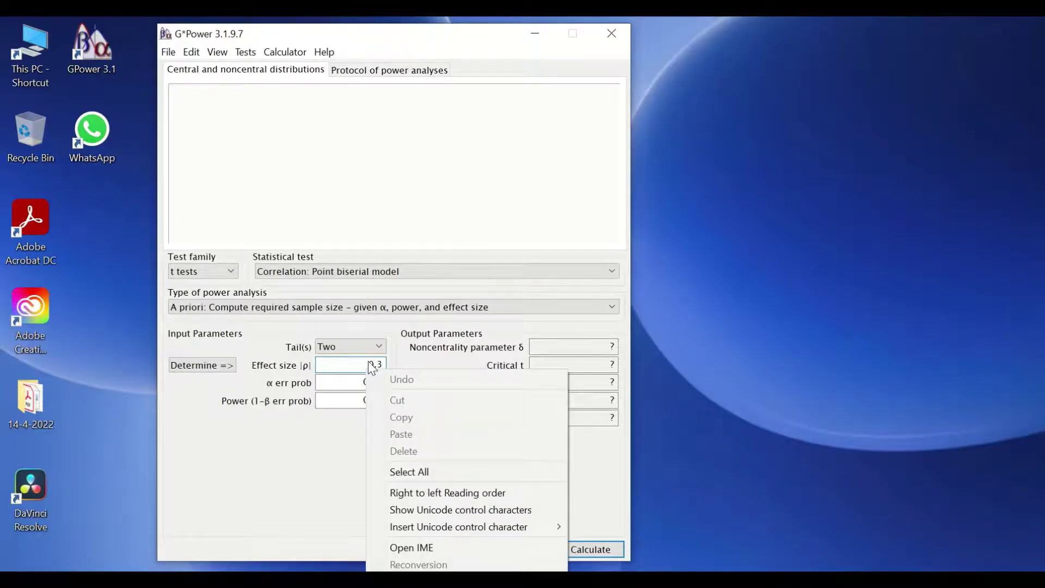
click(370, 366)
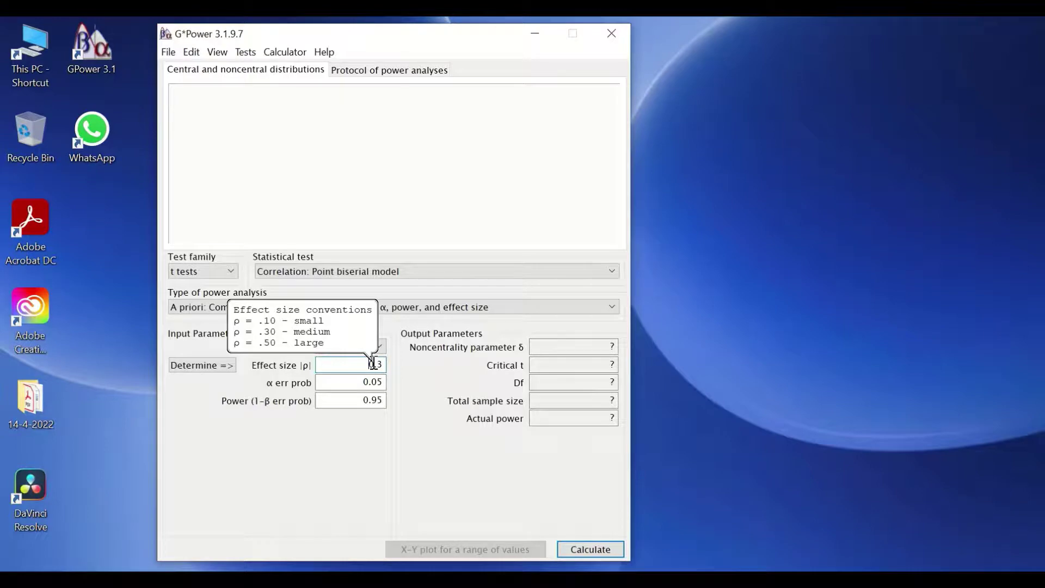
Choose Tests > Means > Two independent groups as the statistical test
click(246, 52)
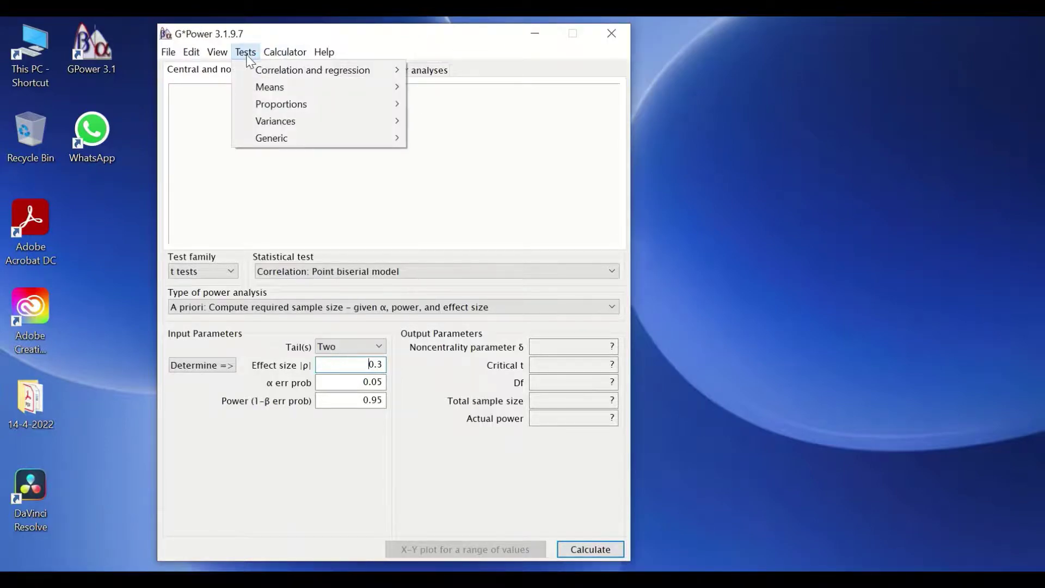
mouse_move(264, 91)
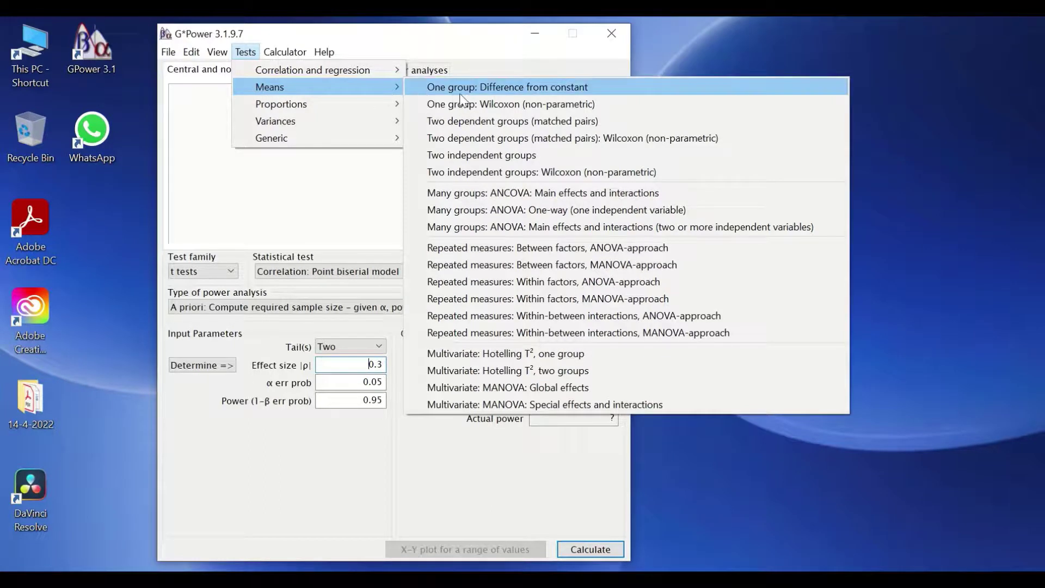
click(516, 154)
scroll(327, 348, up, 1)
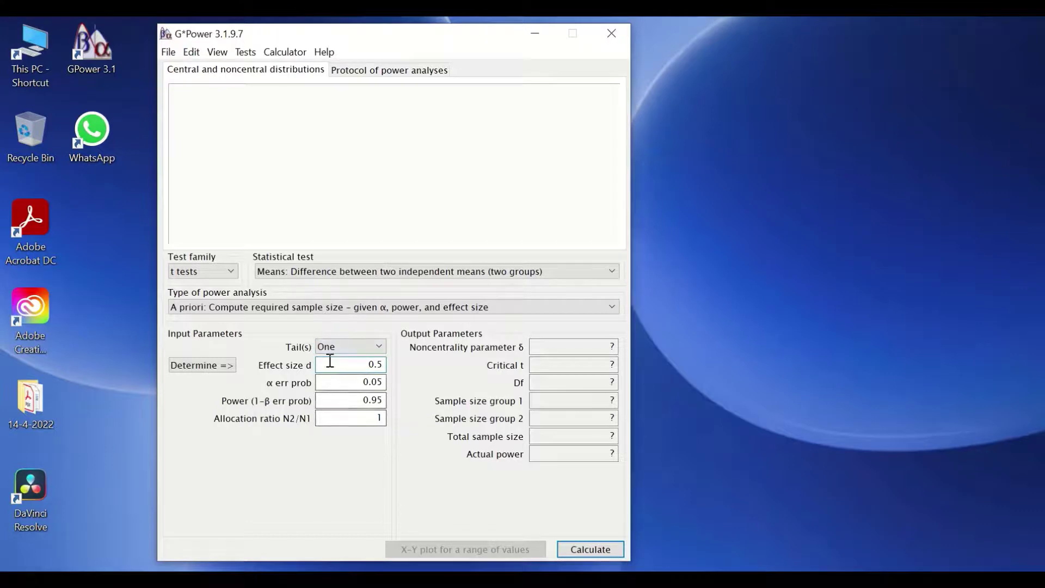
Set Tail(s) to Two and move into the Effect size d field (0.5)
click(363, 364)
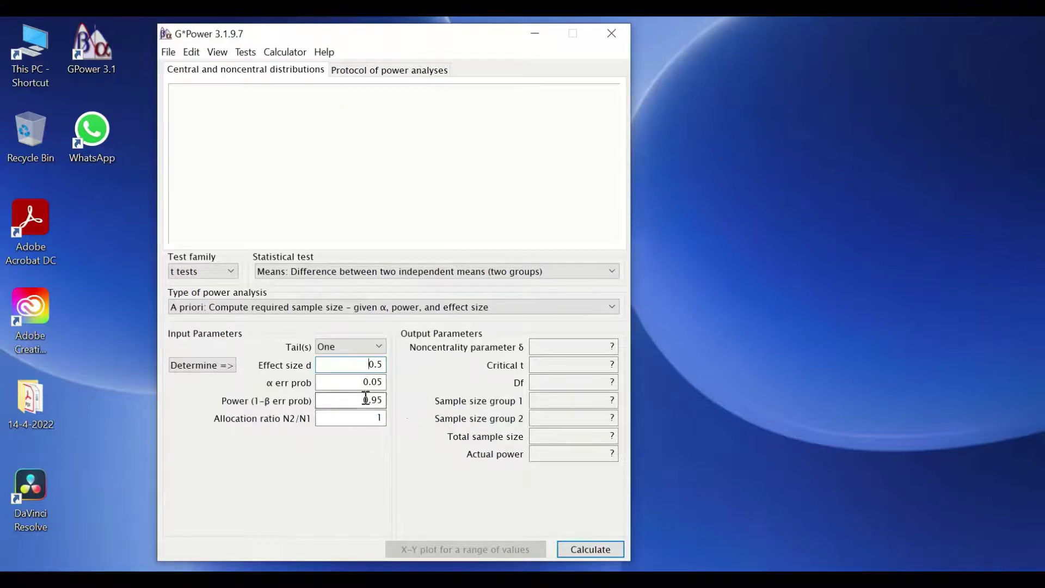
click(351, 349)
click(349, 370)
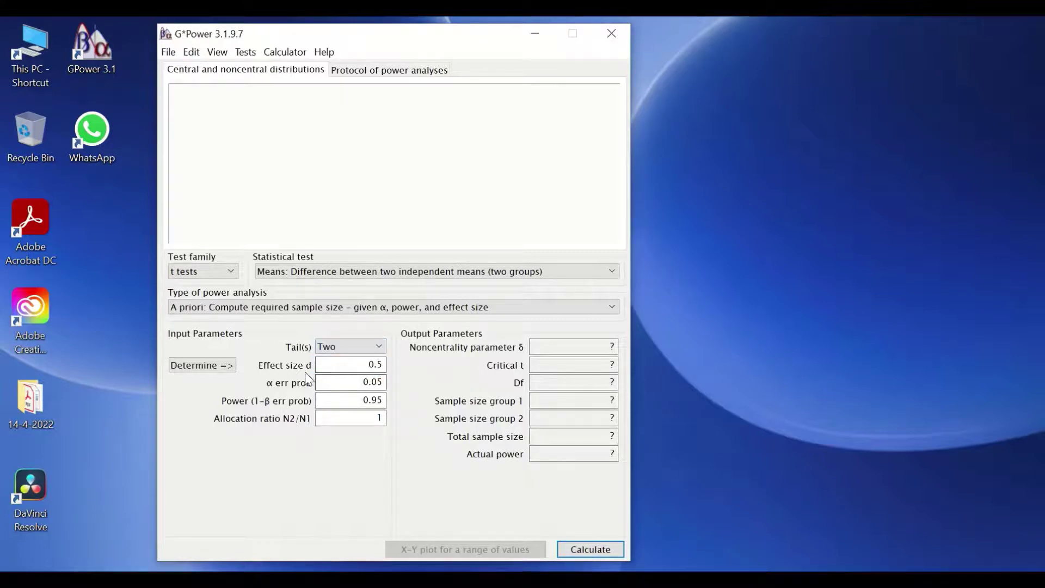
click(371, 364)
Open the effect size d calculator and select the group 1 SD σ field
mouse_move(373, 363)
click(186, 368)
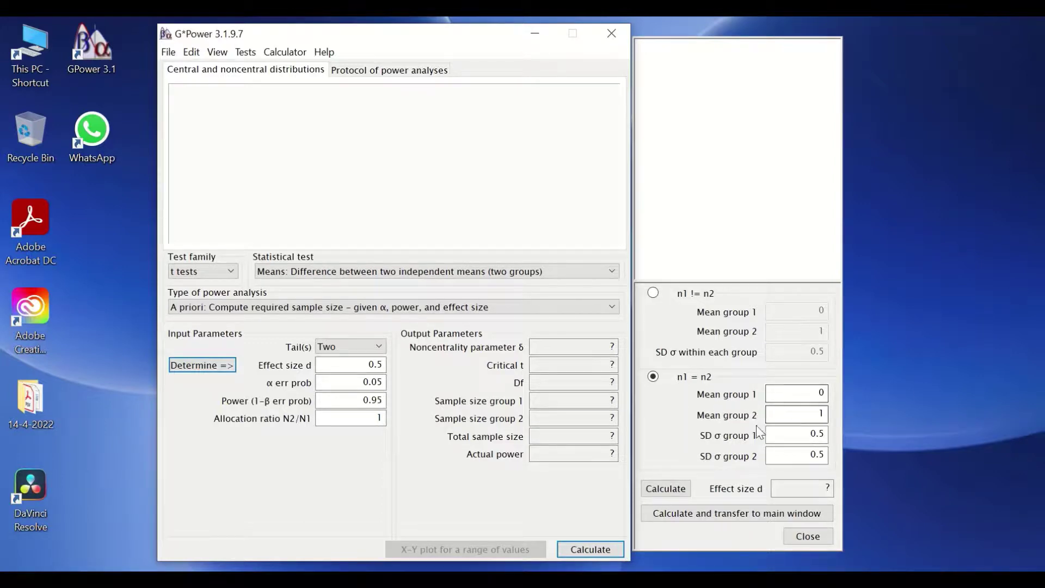
click(816, 433)
Close the effect size d calculator, returning to the main t-test window
click(805, 535)
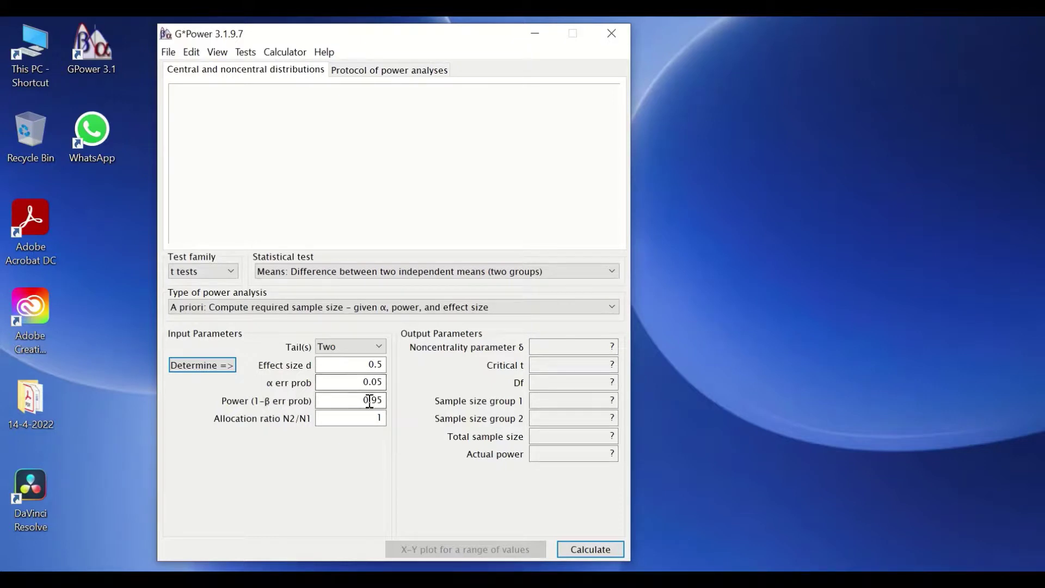
Replace the Power (1-β err prob) value 0.95 with .8
drag(362, 400, 406, 401)
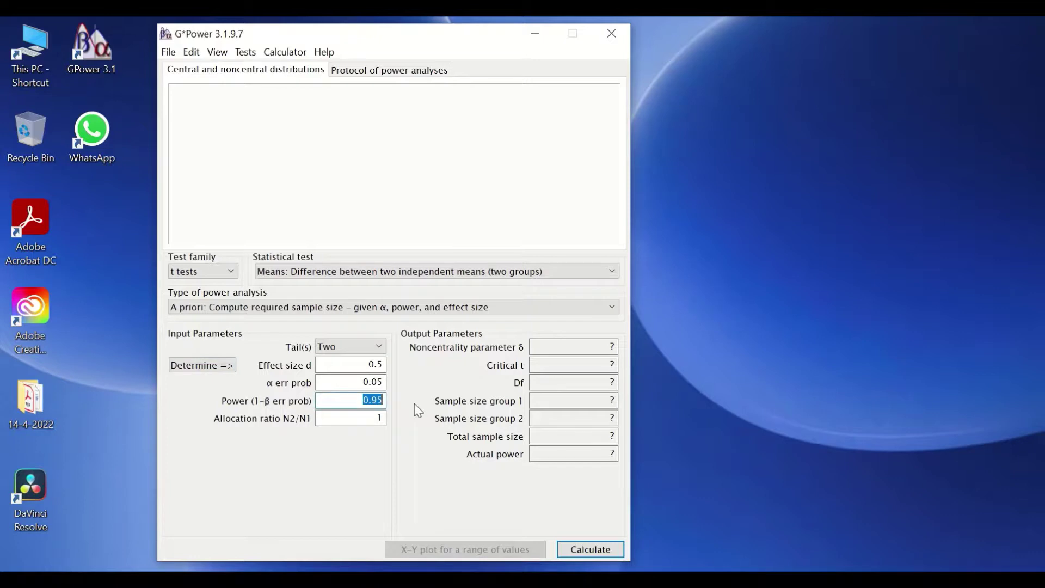
text(.8)
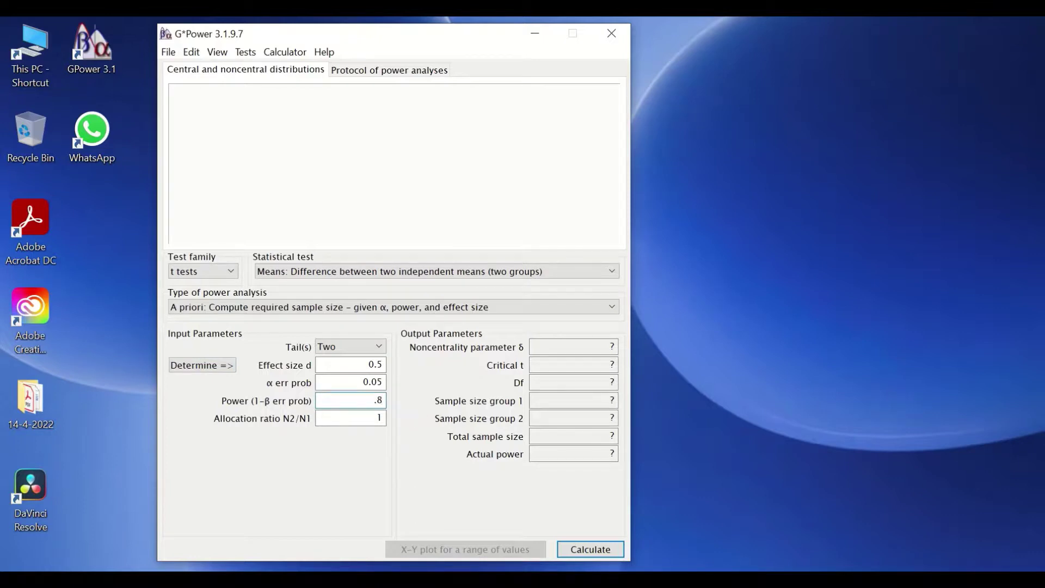